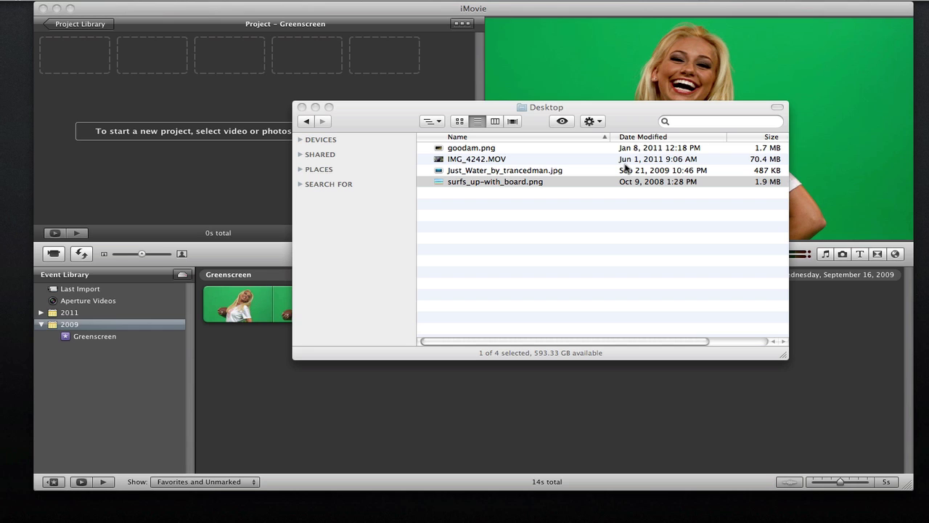
Move the Finder Desktop window aside so the iMovie Greenscreen clip shows again.
{"action": "left_click_drag", "start_coordinate": [341, 118], "coordinate": [413, 289]}
Reject the 14-second green-screen football clip from the Greenscreen event with Delete.
{"action": "left_click", "coordinate": [245, 274]}
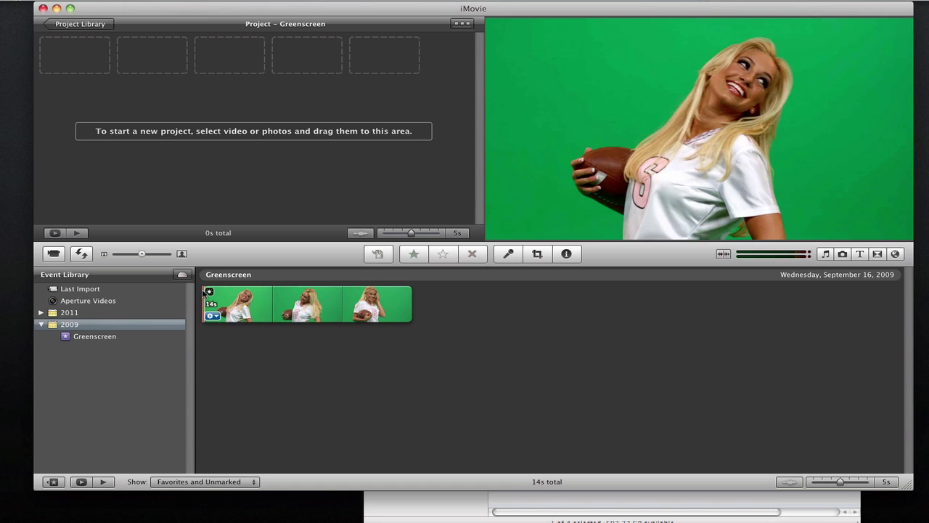
{"action": "left_click", "coordinate": [212, 316]}
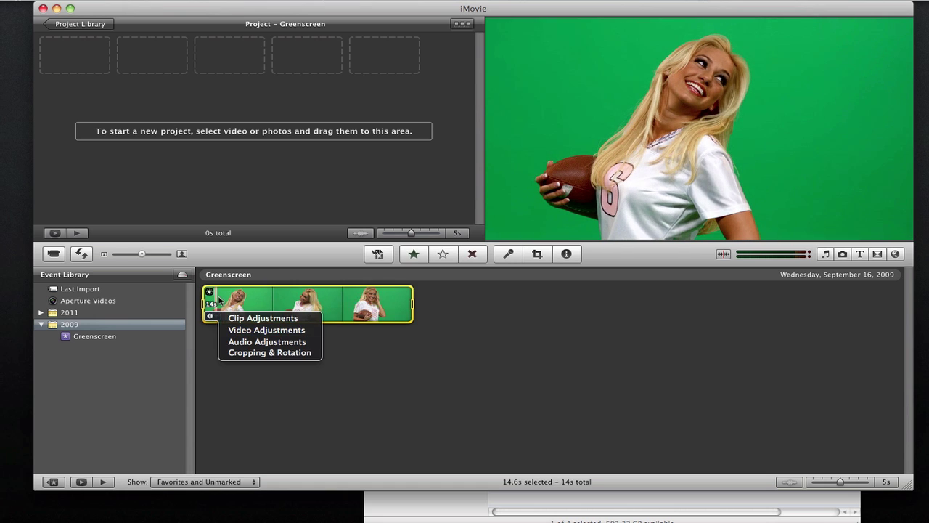
{"action": "left_click", "coordinate": [233, 299]}
{"action": "key", "text": "Delete"}
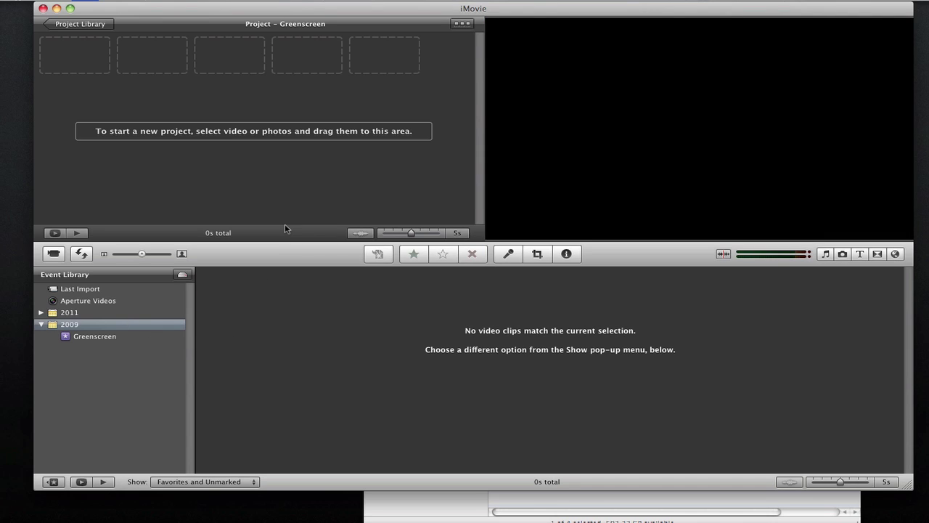
Close the FaceTime camera Import window twice, then briefly check the File menu.
{"action": "key", "text": "super+i"}
{"action": "left_click", "coordinate": [680, 405]}
{"action": "key", "text": "super+i"}
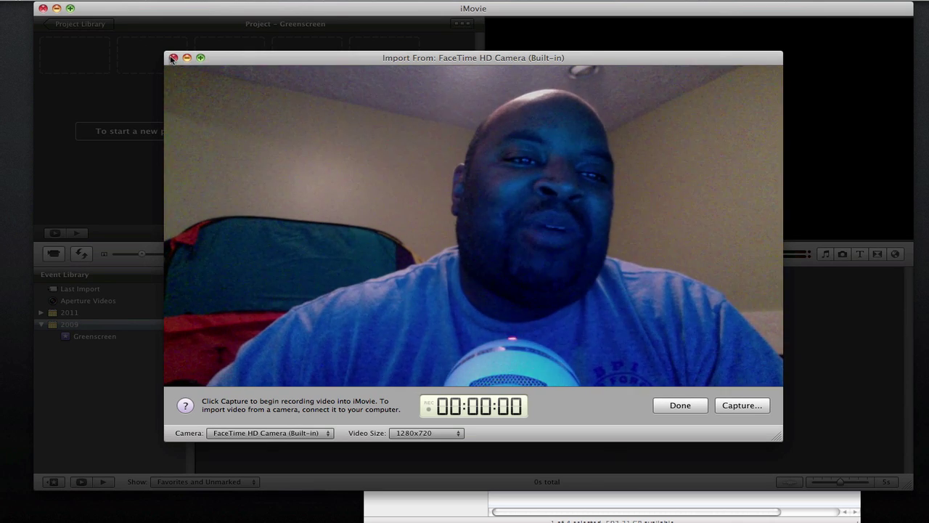
{"action": "left_click", "coordinate": [173, 58]}
{"action": "left_click", "coordinate": [87, 1]}
{"action": "left_click", "coordinate": [93, 347]}
Import Brittneyfootball1080.mov into the Greenscreen event, optimized at Large – 960x540.
{"action": "right_click", "coordinate": [94, 347]}
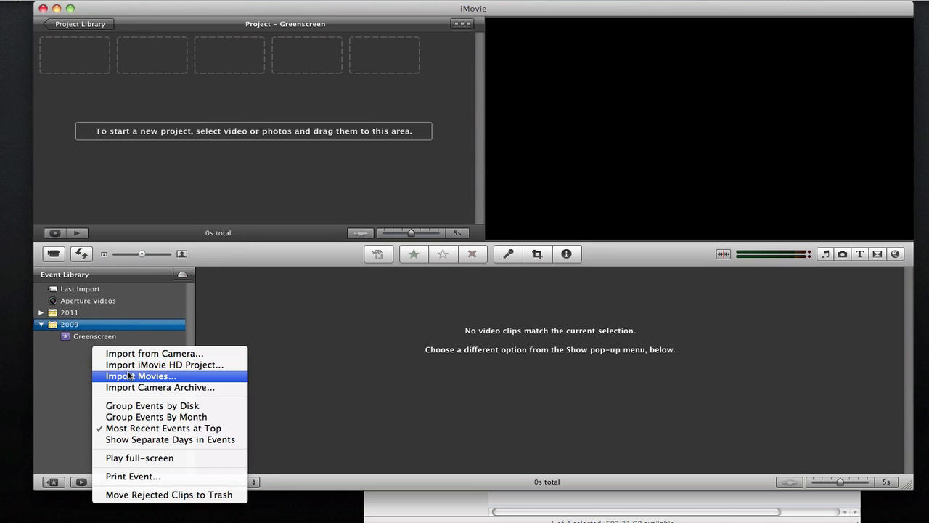
{"action": "left_click", "coordinate": [127, 374]}
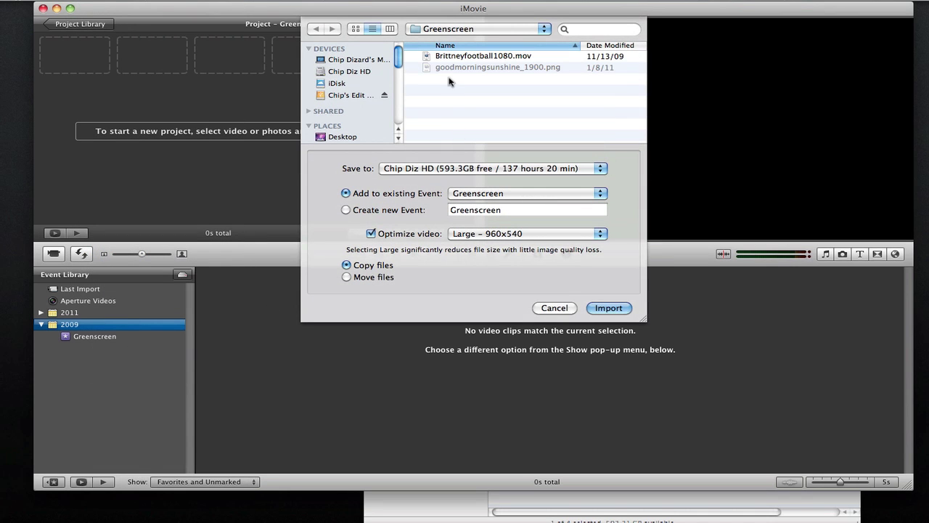
{"action": "left_click", "coordinate": [453, 56]}
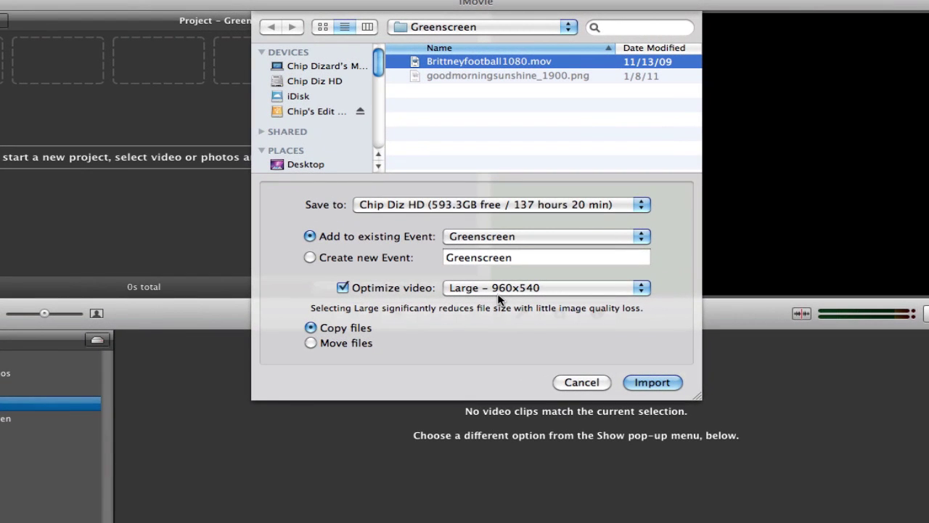
{"action": "left_click", "coordinate": [538, 288]}
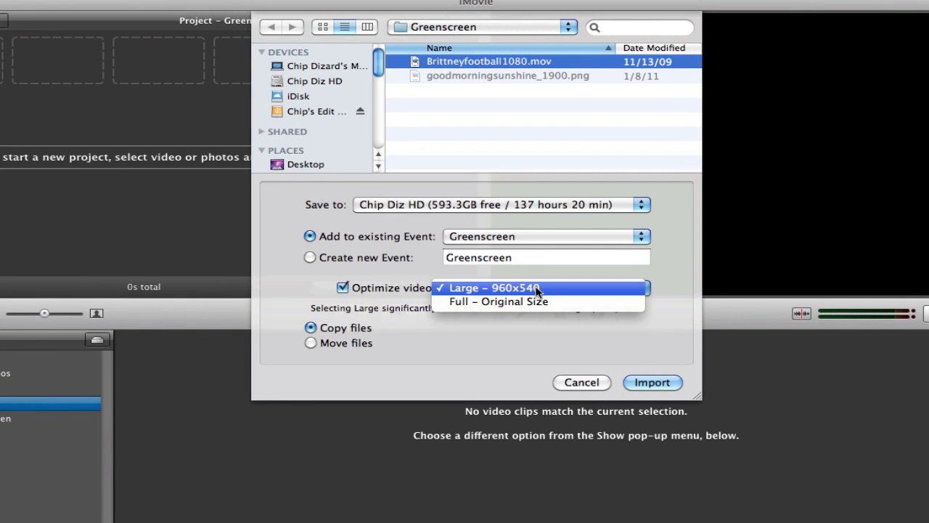
{"action": "left_click", "coordinate": [559, 330]}
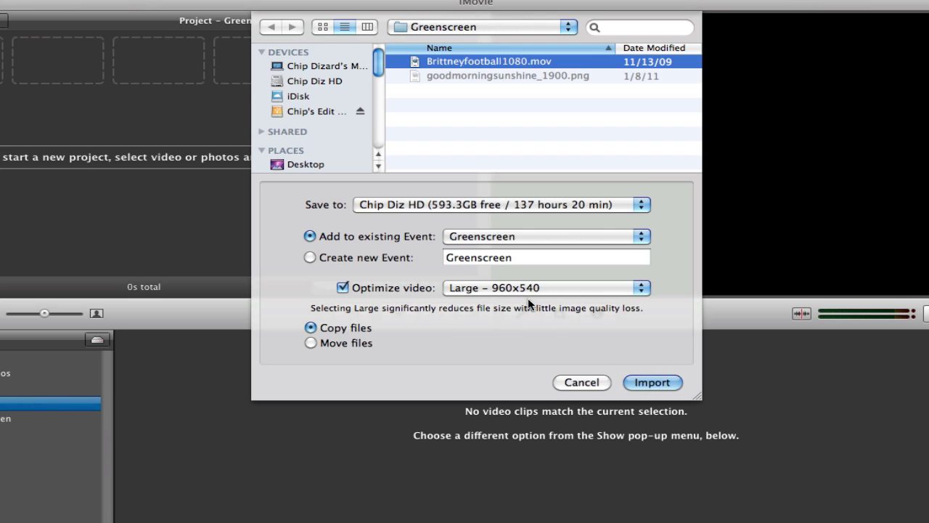
{"action": "left_click", "coordinate": [626, 383]}
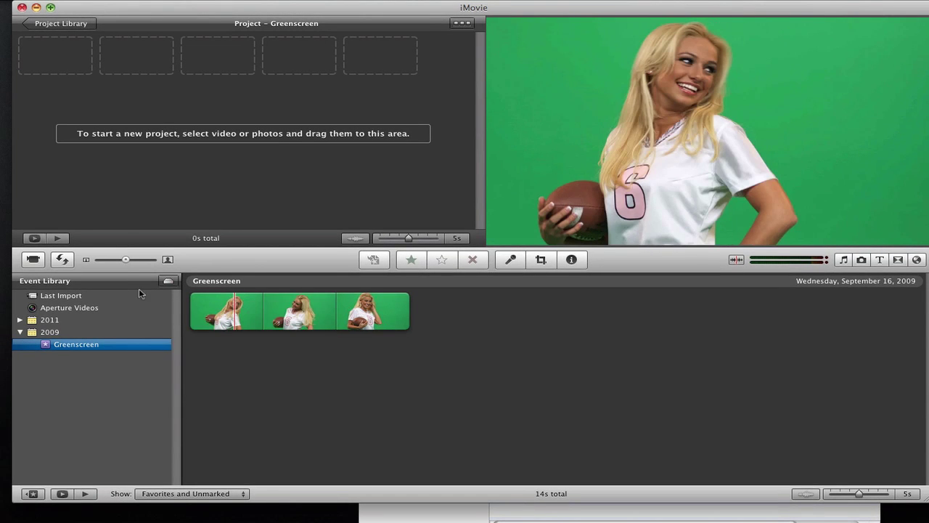
Enable Show Advanced Tools on the General pane of iMovie Preferences.
{"action": "left_click", "coordinate": [40, 0]}
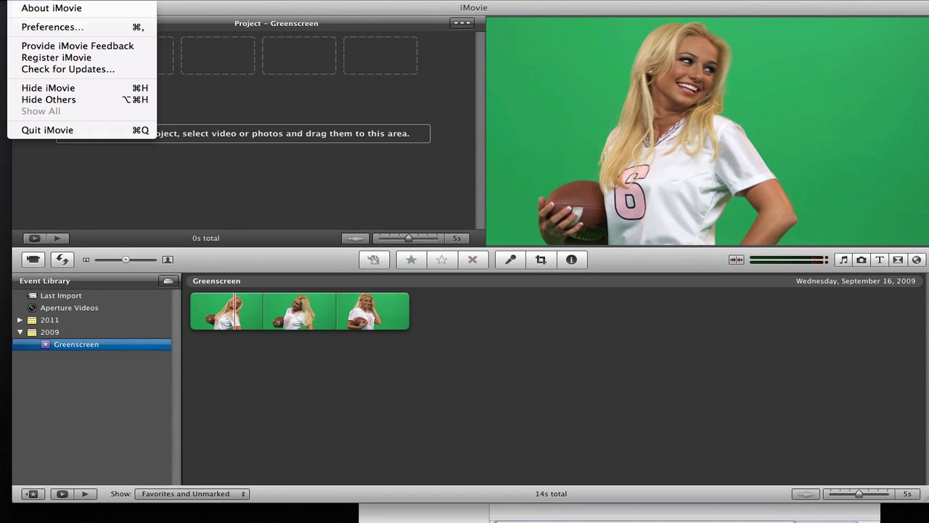
{"action": "left_click", "coordinate": [44, 30]}
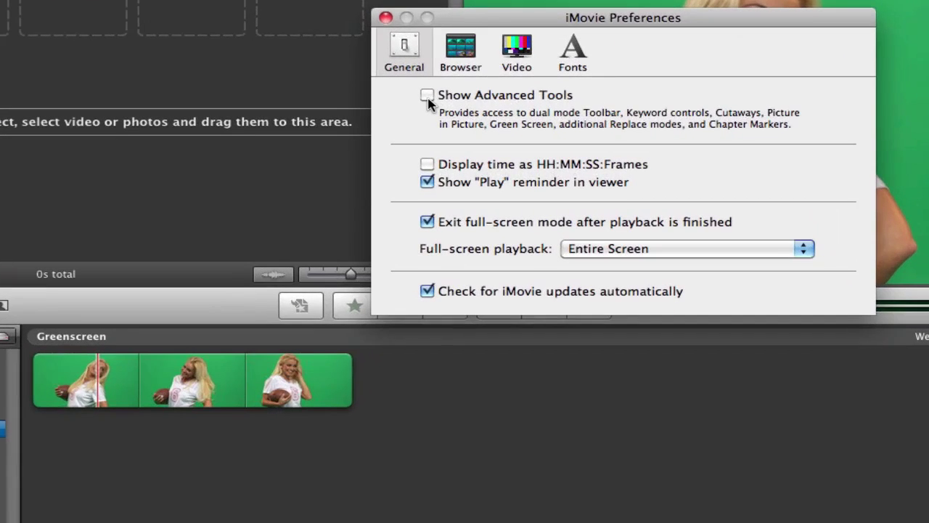
{"action": "left_click", "coordinate": [462, 116]}
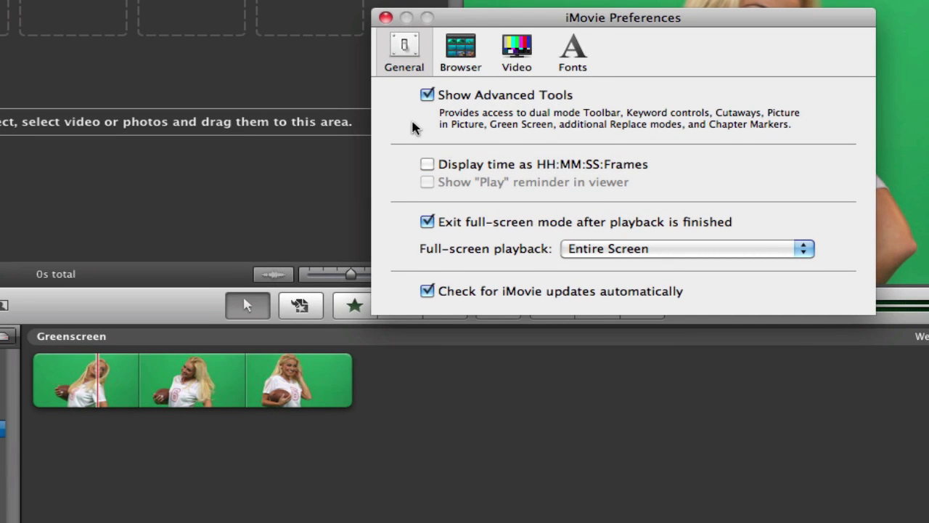
{"action": "left_click", "coordinate": [386, 17]}
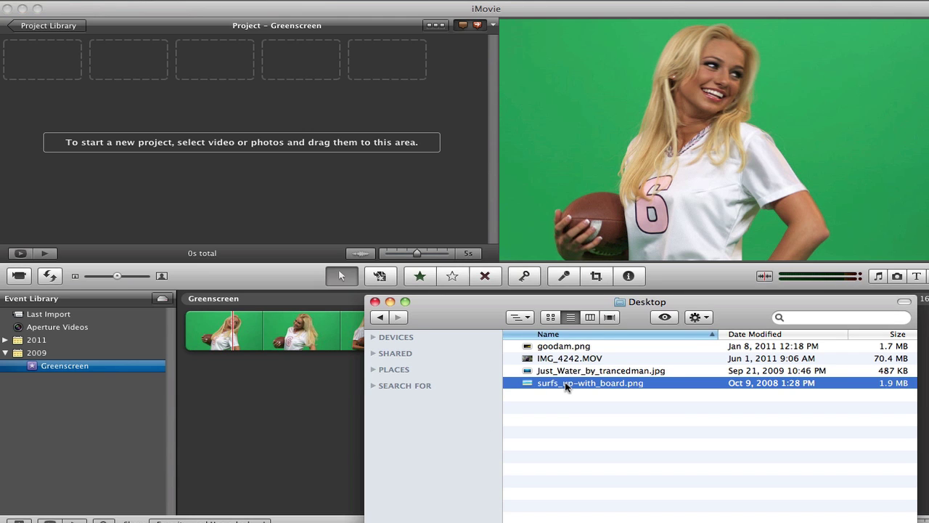
Quick Look the Desktop images and skim the IMG_4242.MOV video in Finder.
{"action": "key", "text": "space"}
{"action": "key", "text": "space"}
{"action": "left_click", "coordinate": [557, 372]}
{"action": "key", "text": "space"}
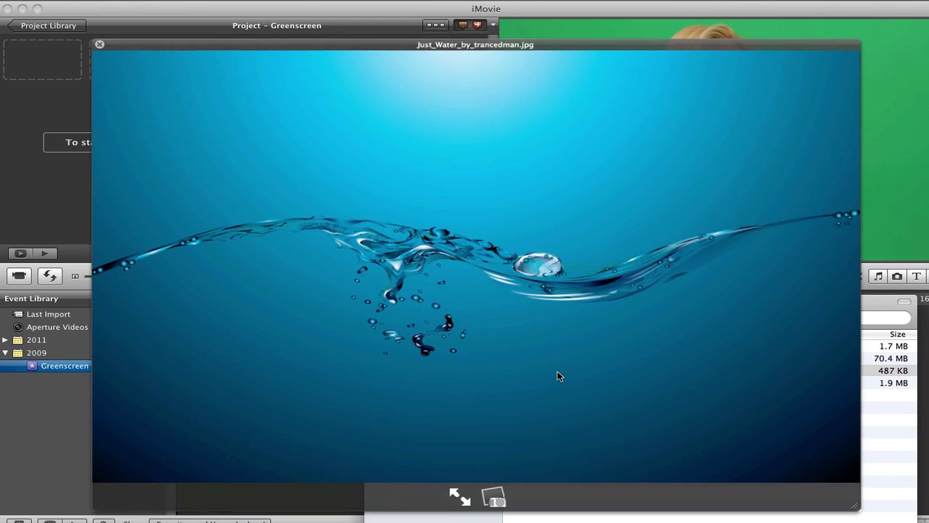
{"action": "key", "text": "space"}
{"action": "left_click", "coordinate": [549, 349]}
{"action": "key", "text": "space"}
{"action": "key", "text": "space"}
{"action": "left_click", "coordinate": [551, 363]}
{"action": "key", "text": "space"}
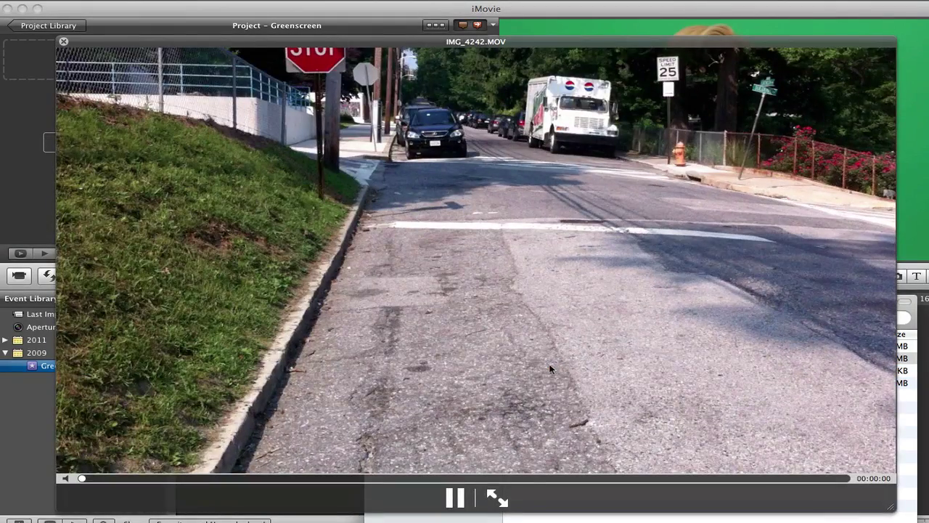
{"action": "left_click_drag", "start_coordinate": [526, 477], "coordinate": [394, 485]}
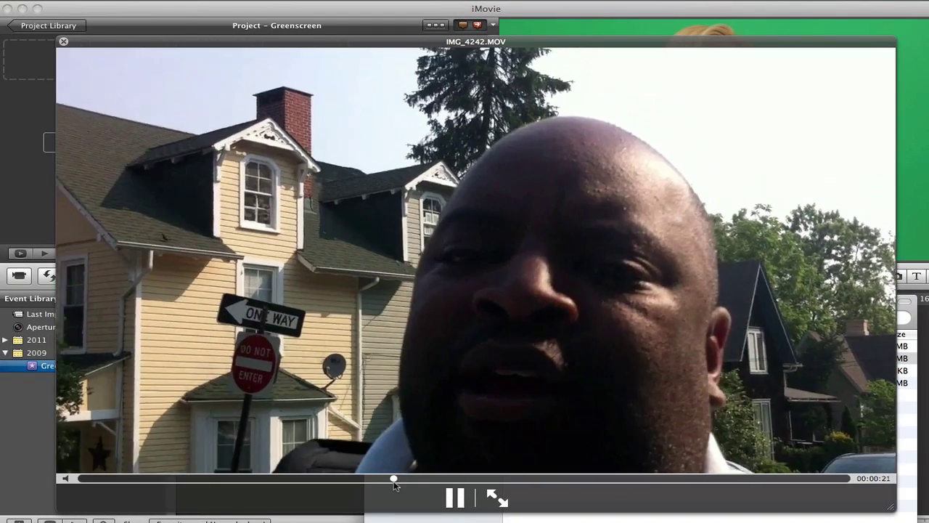
{"action": "key", "text": "space"}
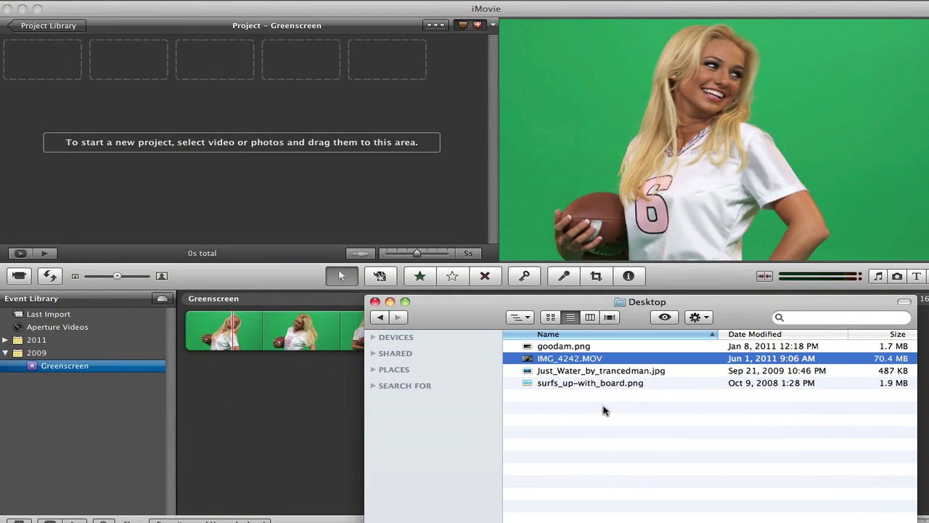
Drag Just_Water_by_trancedman.jpg into the Greenscreen project as the background clip.
{"action": "left_click", "coordinate": [535, 347]}
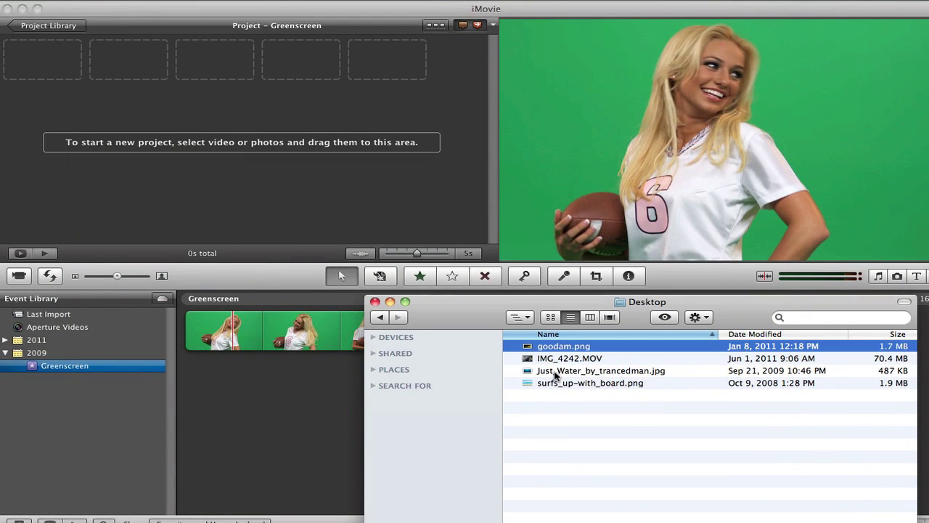
{"action": "left_click", "coordinate": [556, 372]}
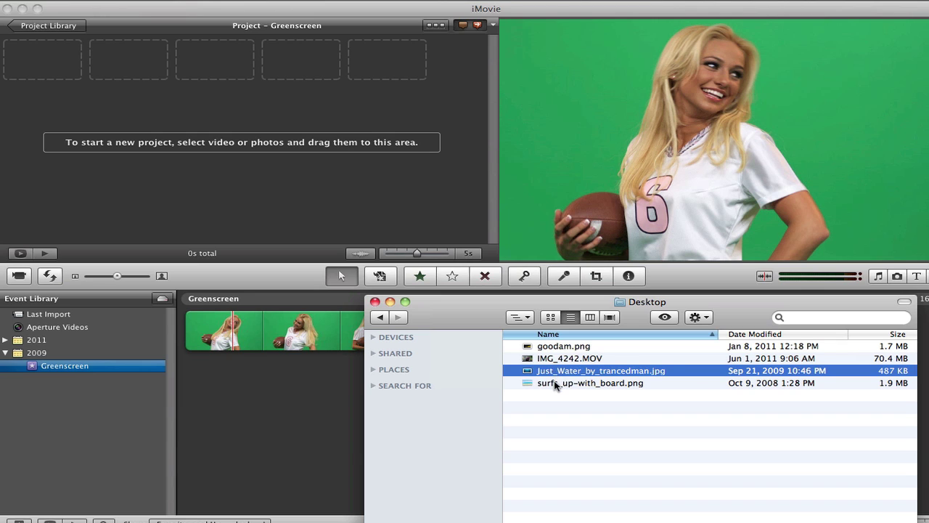
{"action": "left_click", "coordinate": [555, 384]}
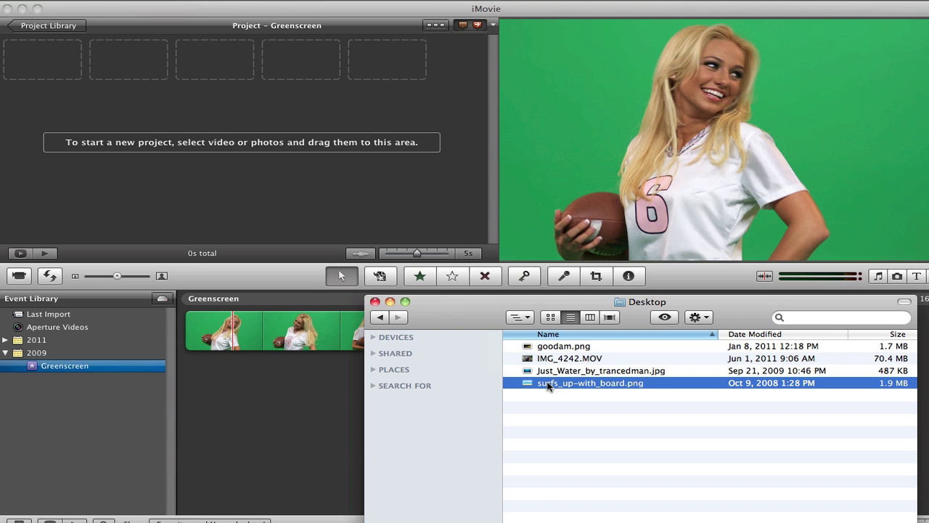
{"action": "left_click", "coordinate": [547, 373]}
{"action": "left_click_drag", "start_coordinate": [546, 372], "coordinate": [23, 60]}
Apply Auto video adjustment to the green-screen clip, setting levels to 10% and 96%.
{"action": "left_click", "coordinate": [328, 377]}
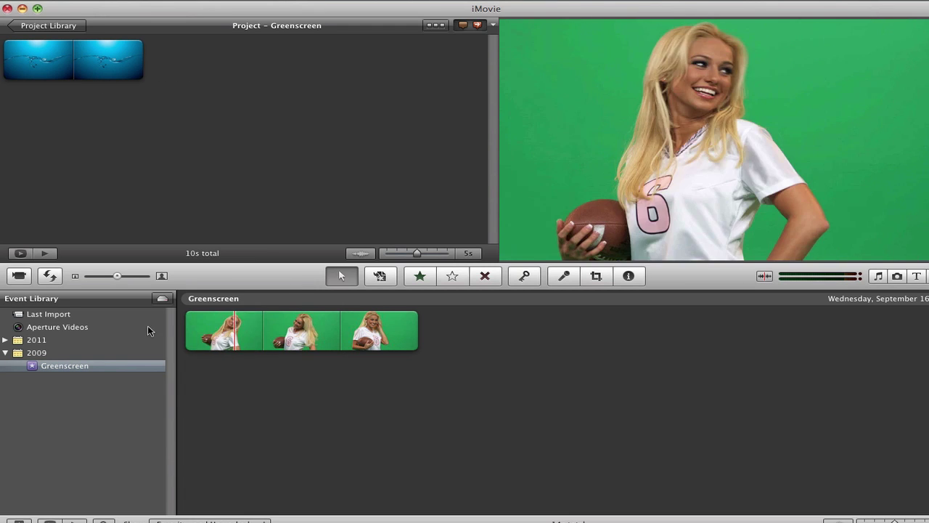
{"action": "left_click", "coordinate": [197, 344]}
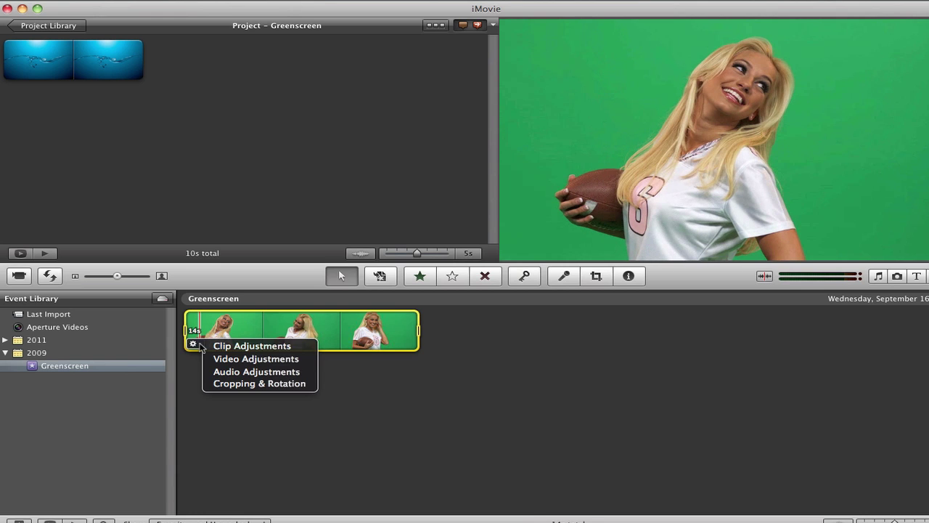
{"action": "left_click", "coordinate": [232, 363]}
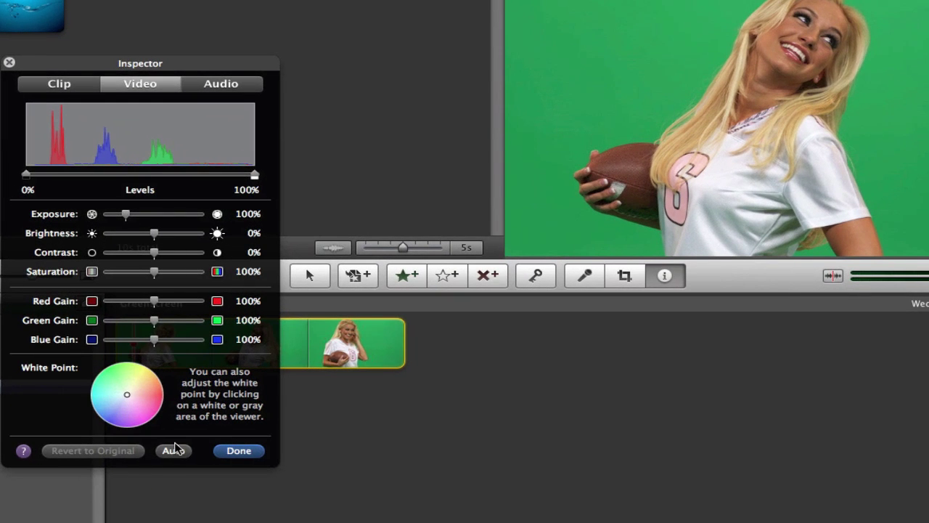
{"action": "left_click", "coordinate": [175, 450]}
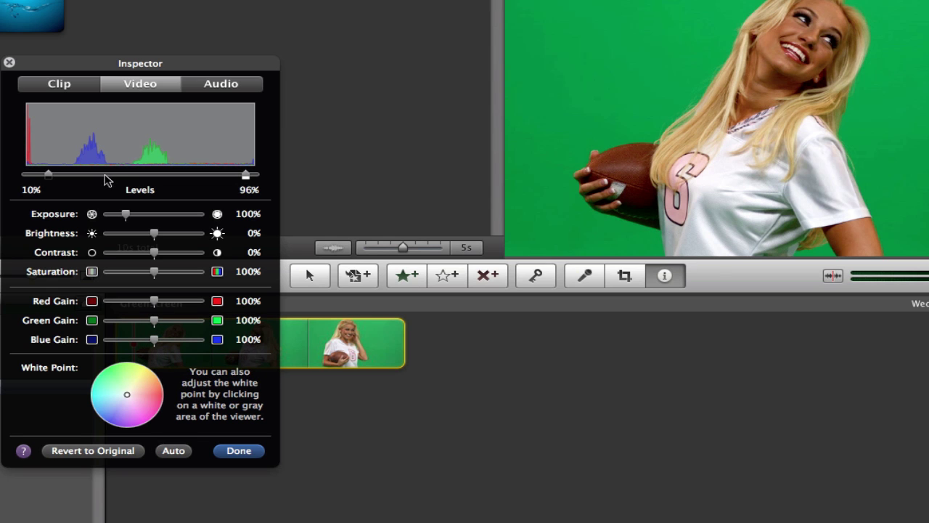
{"action": "left_click", "coordinate": [8, 63]}
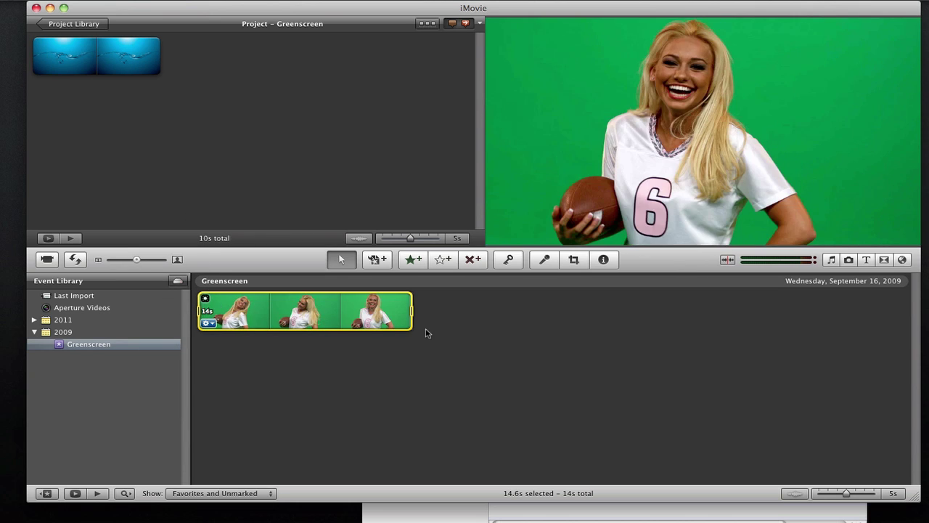
Select about 10 seconds of the football clip, undo the misplaced insert, and drop it onto the water clip.
{"action": "left_click_drag", "start_coordinate": [411, 308], "coordinate": [34, 54]}
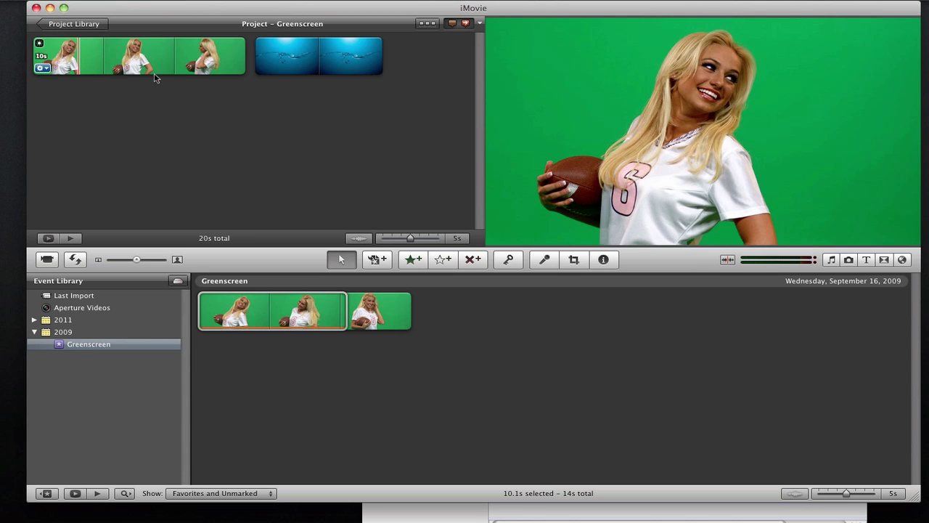
{"action": "key", "text": "super+z"}
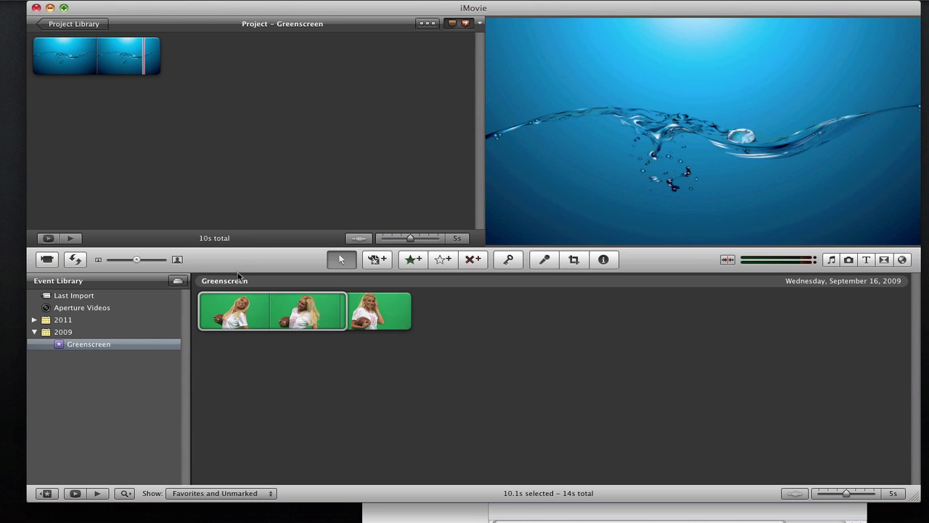
{"action": "left_click_drag", "start_coordinate": [204, 299], "coordinate": [43, 52]}
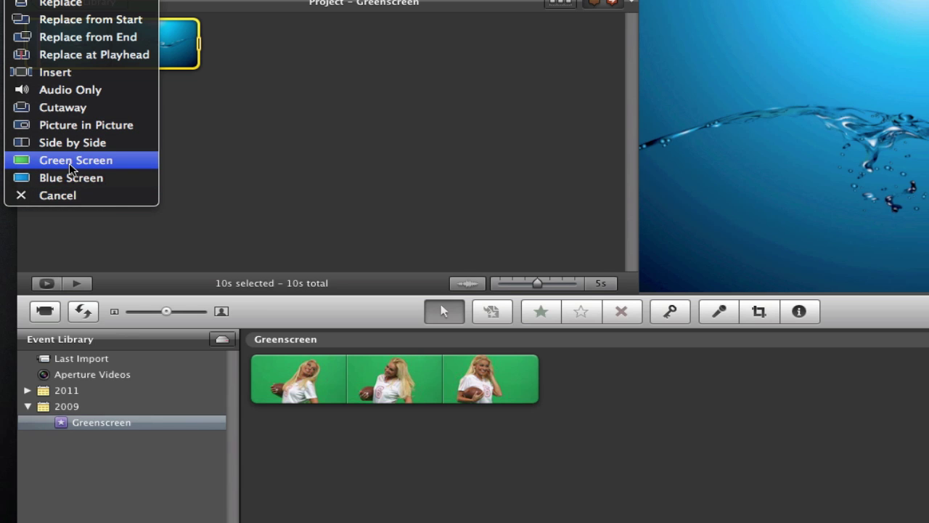
Key the football clip over the water background with Green Screen and preview the composite.
{"action": "left_click", "coordinate": [71, 164]}
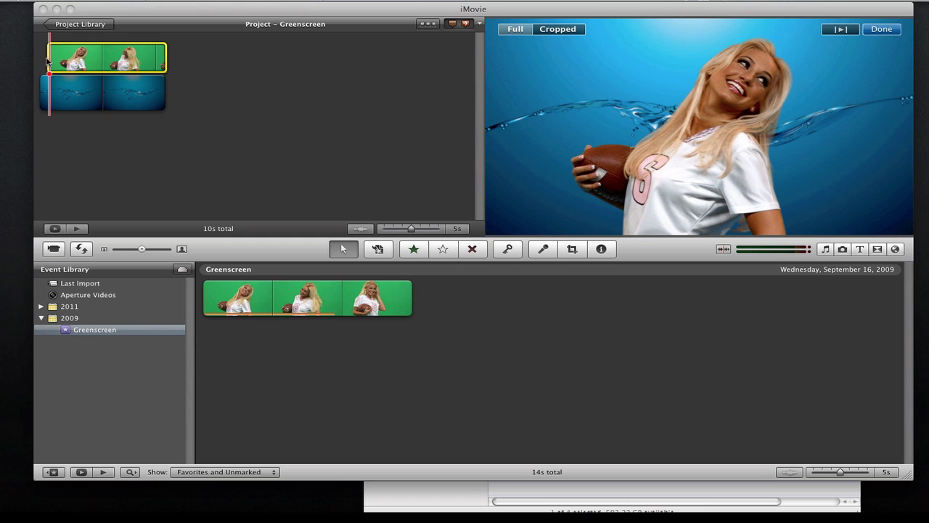
{"action": "key", "text": "space"}
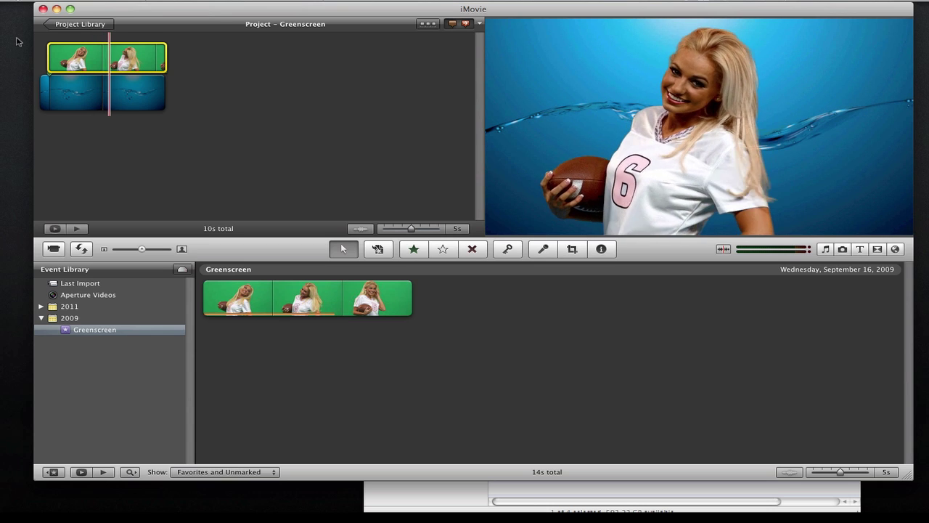
{"action": "left_click", "coordinate": [132, 58]}
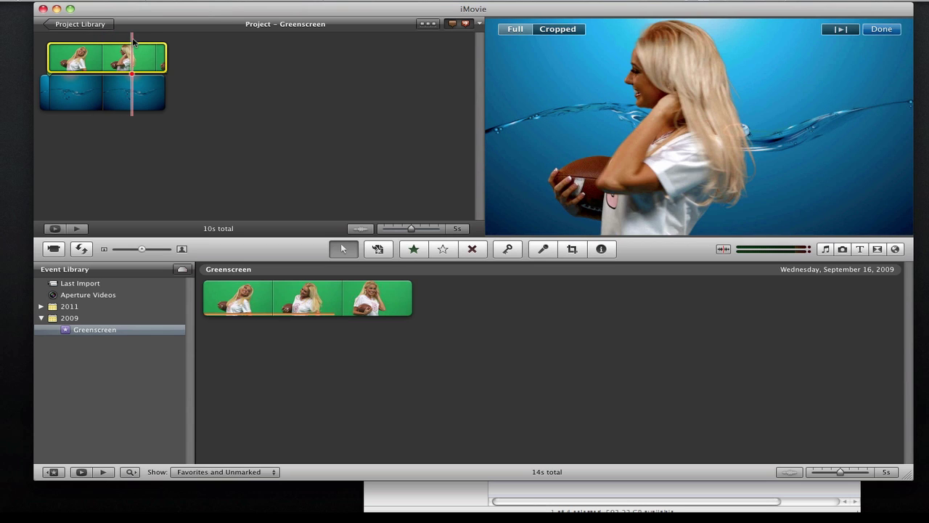
{"action": "left_click_drag", "start_coordinate": [133, 76], "coordinate": [108, 87]}
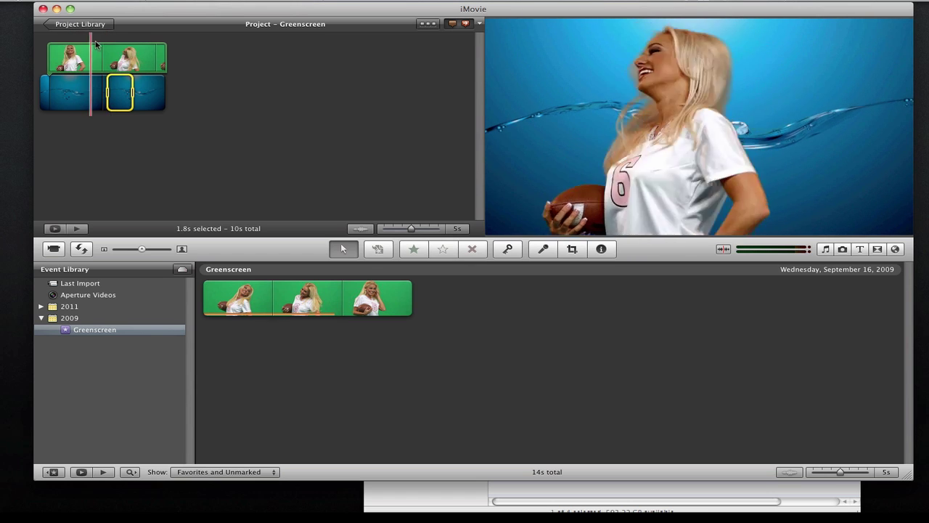
{"action": "key", "text": "space"}
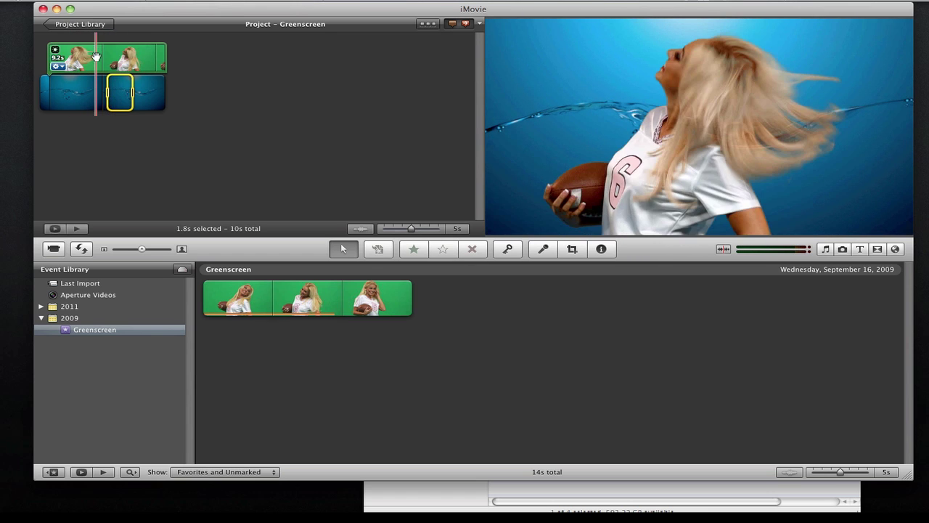
{"action": "left_click", "coordinate": [57, 66]}
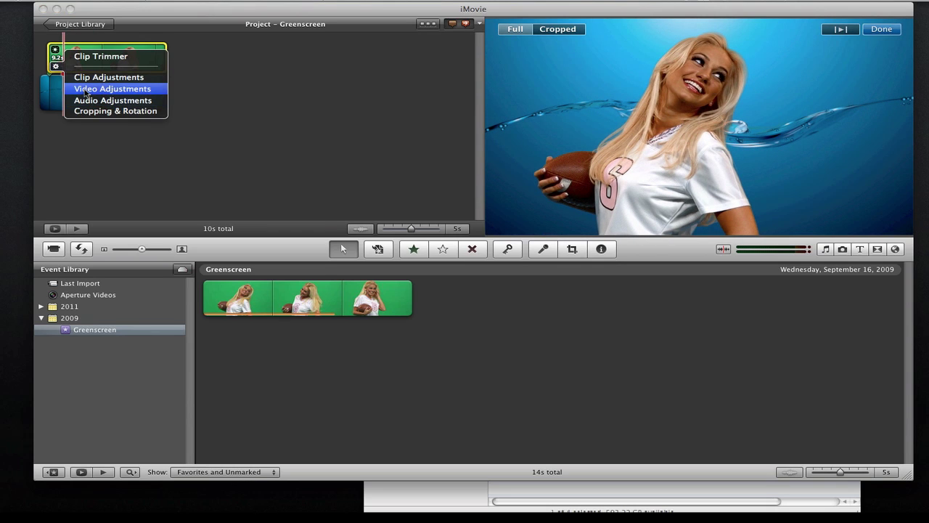
Set the keyed clip's Green Gain to 70% and Blue Gain to 87% in Video Adjustments.
{"action": "left_click", "coordinate": [85, 88]}
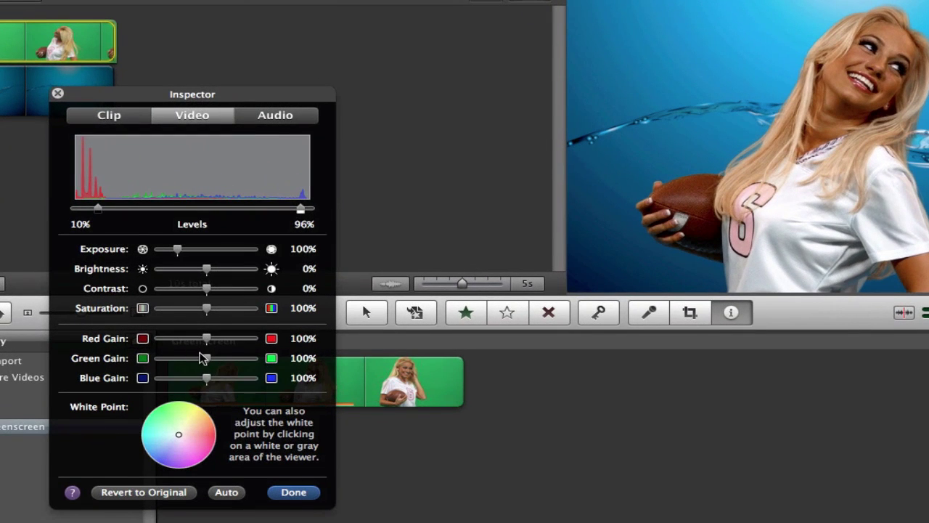
{"action": "mouse_move", "coordinate": [206, 364]}
{"action": "left_mouse_down"}
{"action": "mouse_move", "coordinate": [184, 363]}
{"action": "mouse_move", "coordinate": [239, 366]}
{"action": "mouse_move", "coordinate": [195, 366]}
{"action": "left_mouse_up"}
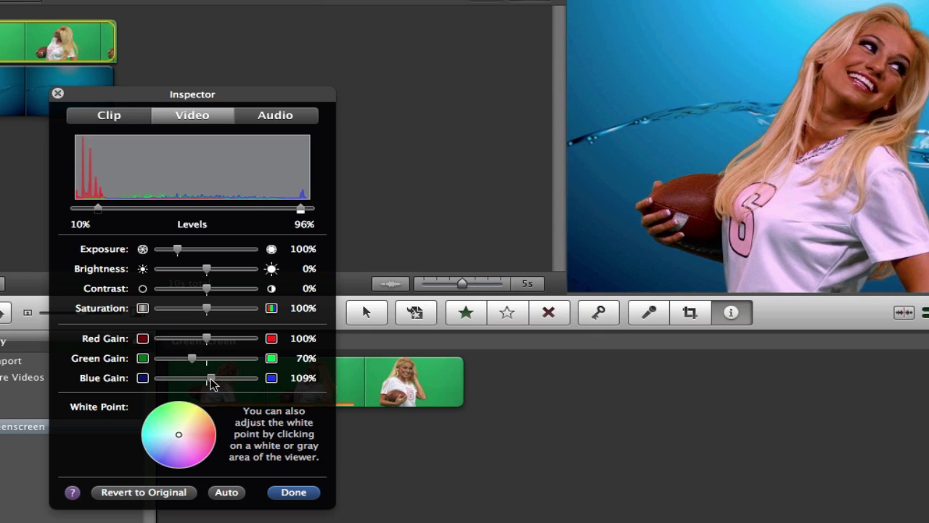
{"action": "left_click_drag", "start_coordinate": [208, 379], "coordinate": [202, 382]}
{"action": "left_click", "coordinate": [293, 492]}
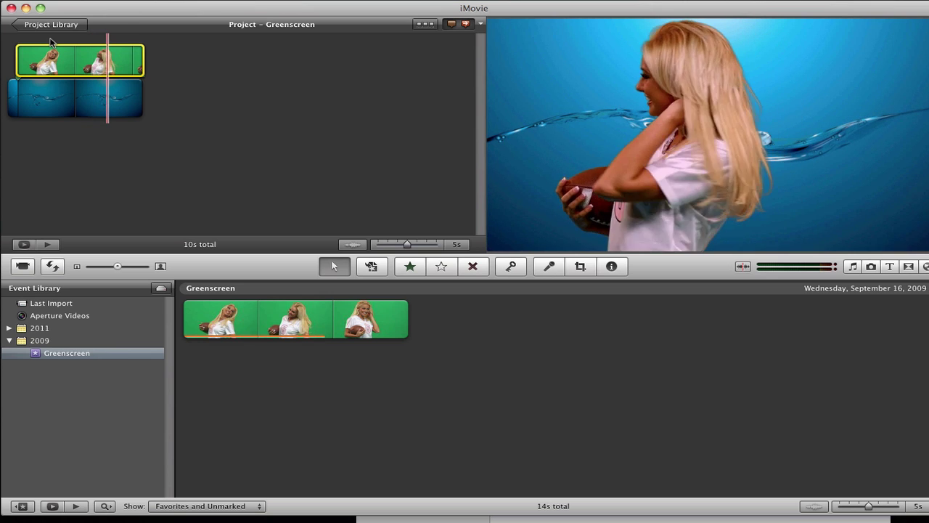
{"action": "key", "text": "c"}
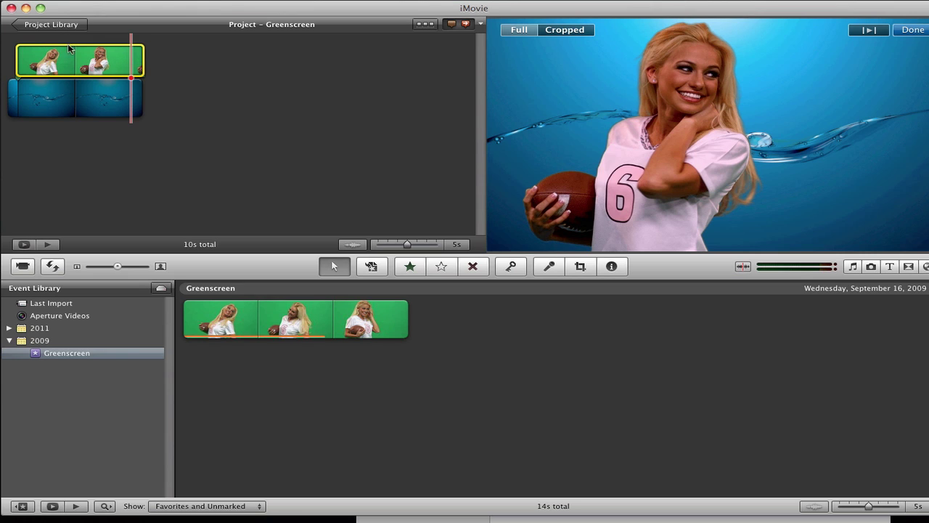
{"action": "left_click", "coordinate": [74, 41]}
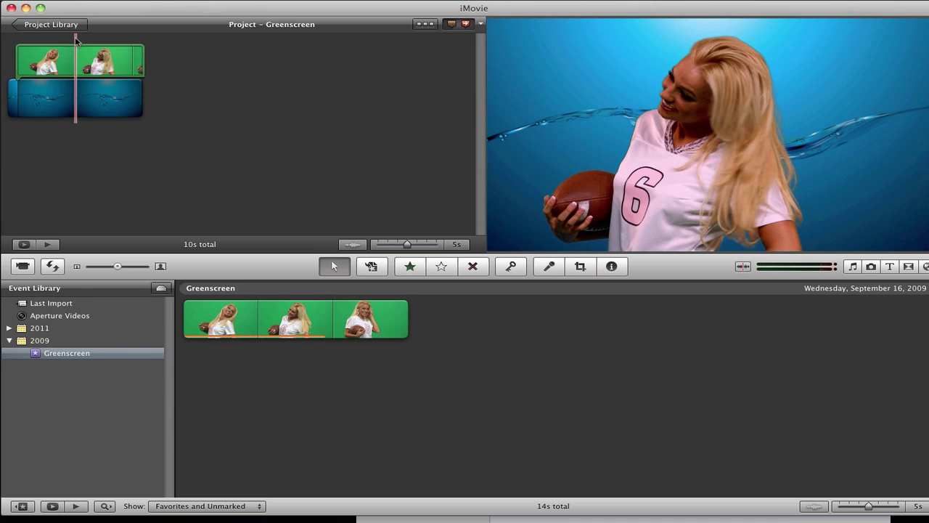